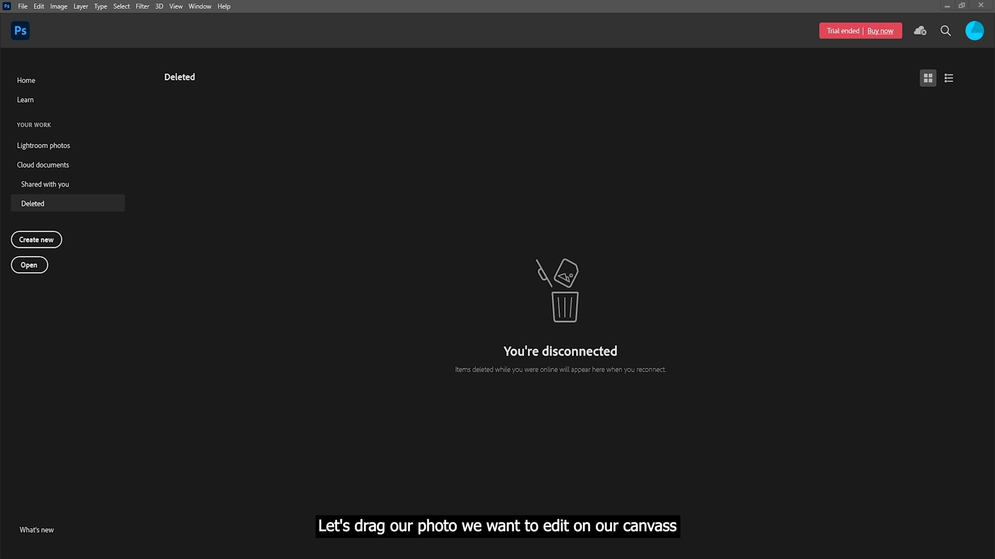
Open the portrait photo pexels-matheus-natan-5689042.jpg as a document and activate the Quick Selection tool.
left_click_drag(389, 304, 351, 275)
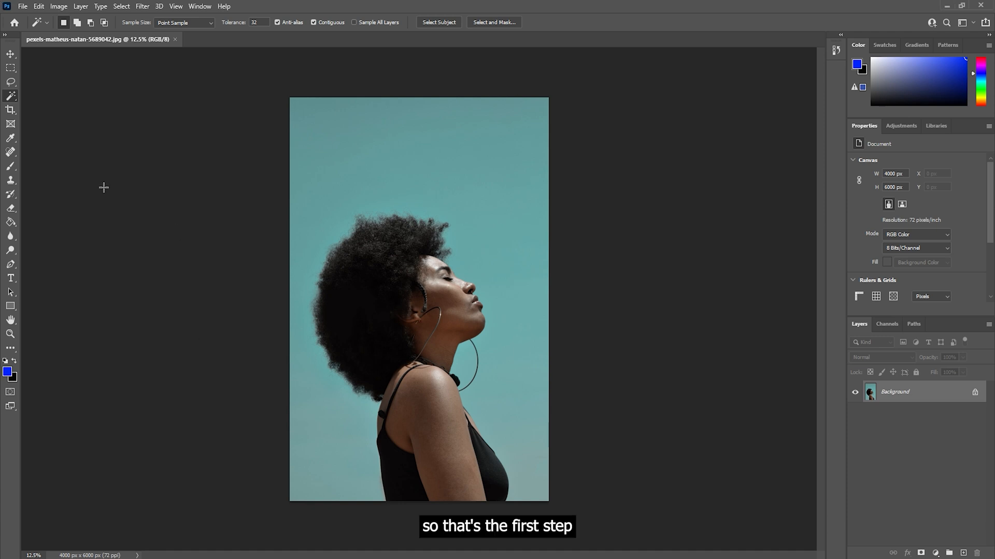
right_click(15, 97)
left_click(48, 105)
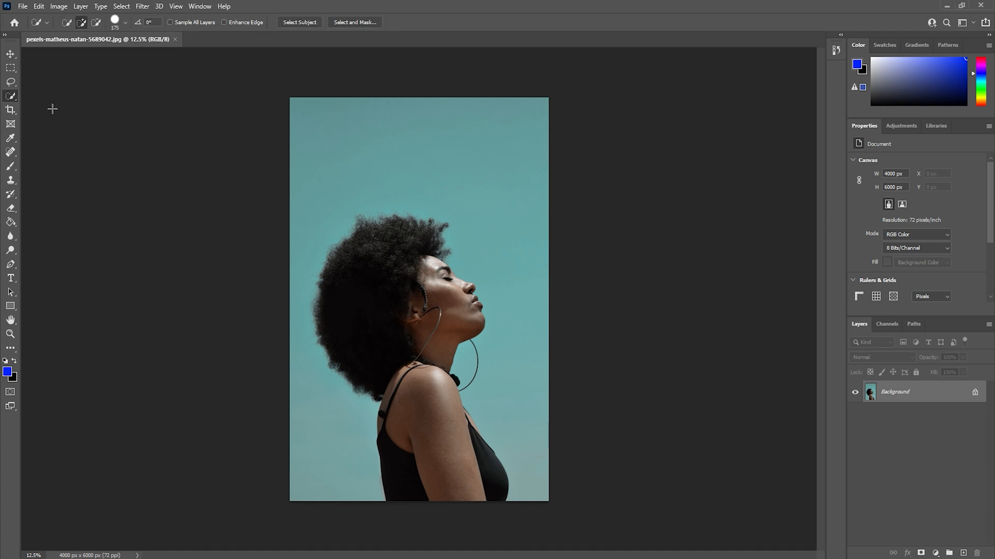
right_click(12, 99)
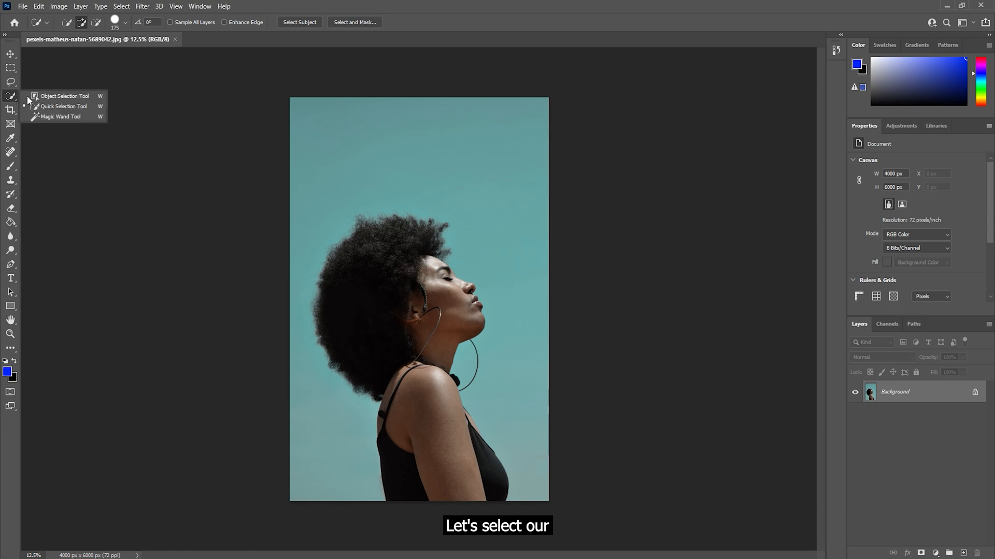
left_click(56, 116)
right_click(14, 93)
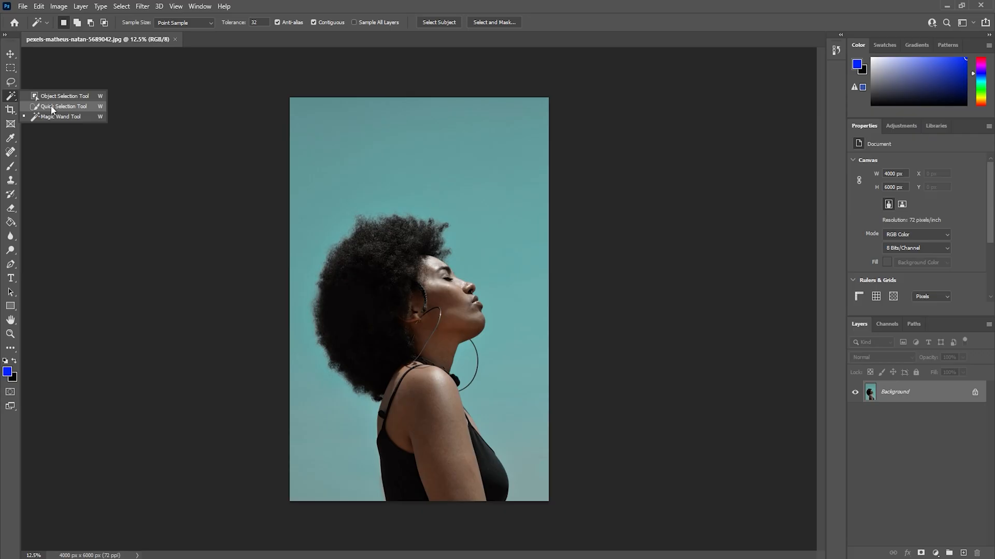
left_click(52, 106)
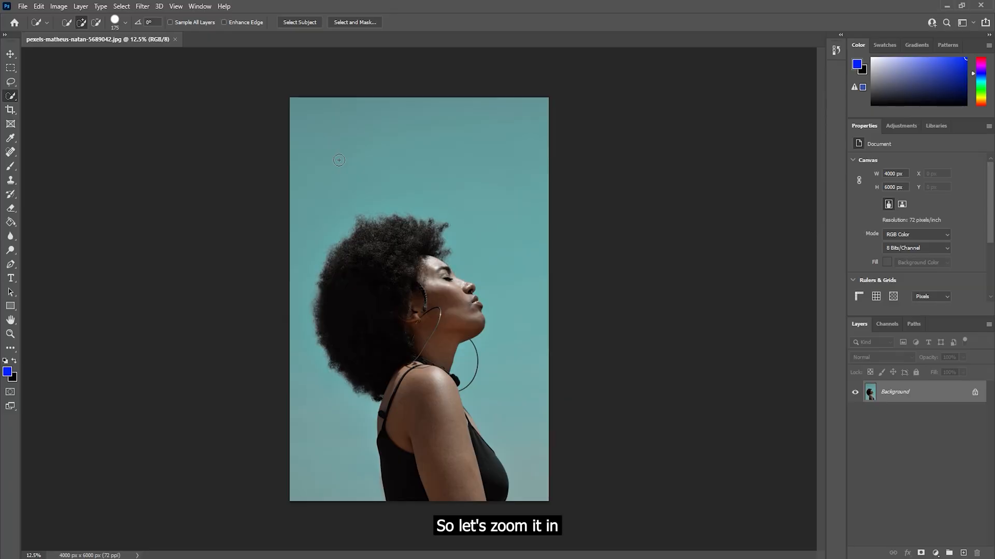
Select the whole woman with the Quick Selection tool, including her hair, face, shoulder and the outer edge of the hoop earring.
key("ctrl+plus")
key("ctrl+plus")
left_click_drag(366, 197, 331, 189)
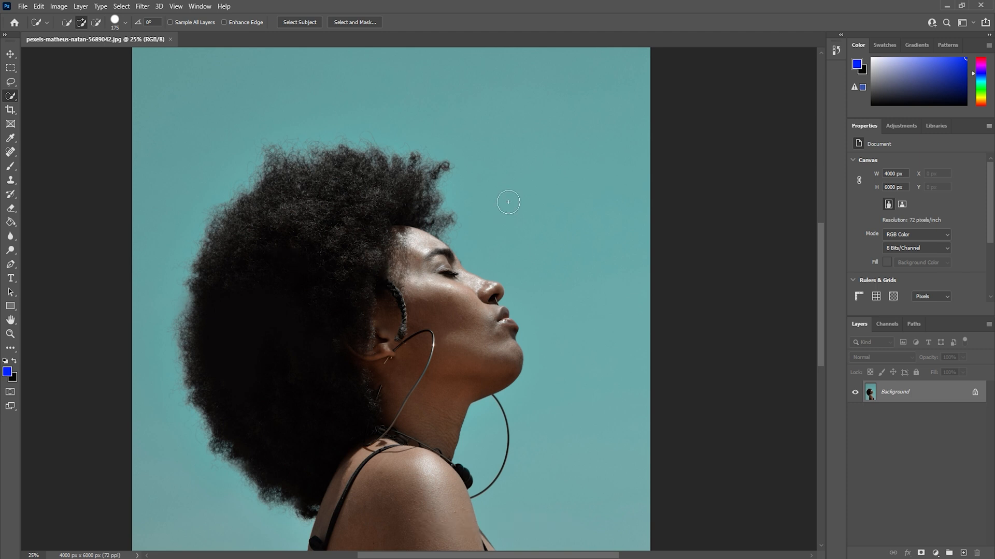
left_click_drag(360, 190, 419, 194)
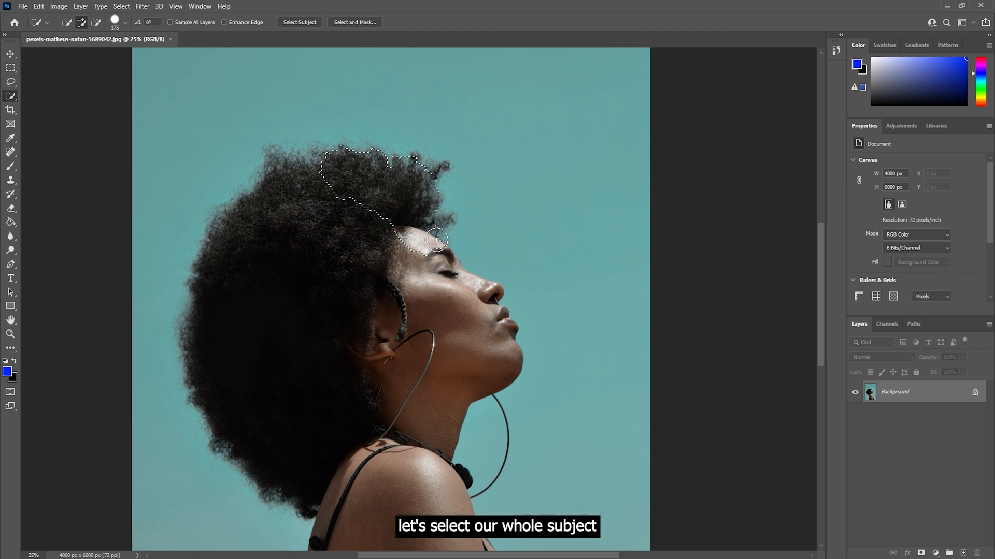
mouse_move(473, 312)
left_mouse_down()
mouse_move(511, 350)
mouse_move(495, 301)
mouse_move(506, 301)
mouse_move(379, 224)
mouse_move(406, 344)
mouse_move(338, 273)
mouse_move(330, 356)
mouse_move(406, 526)
mouse_move(427, 544)
left_mouse_up()
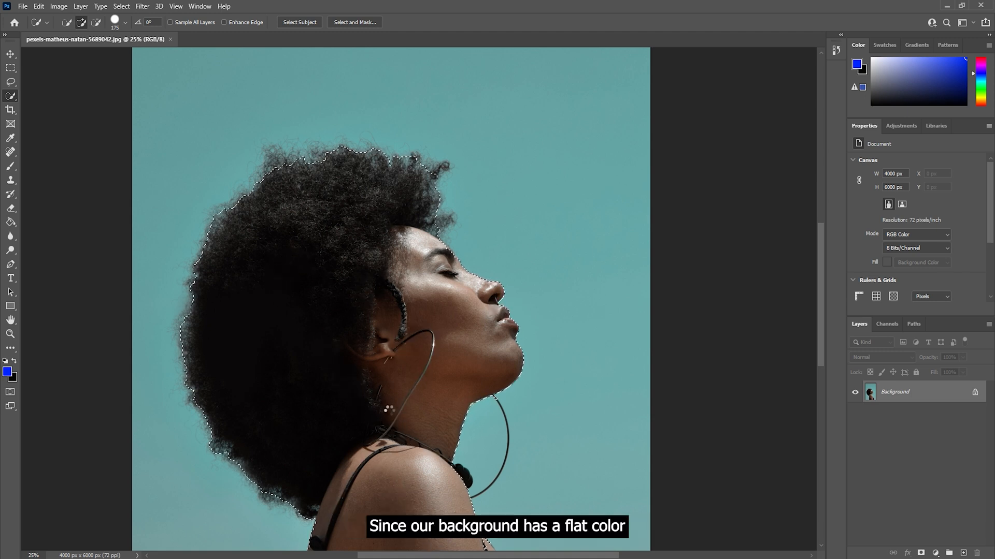
scroll(406, 337, "down", 1)
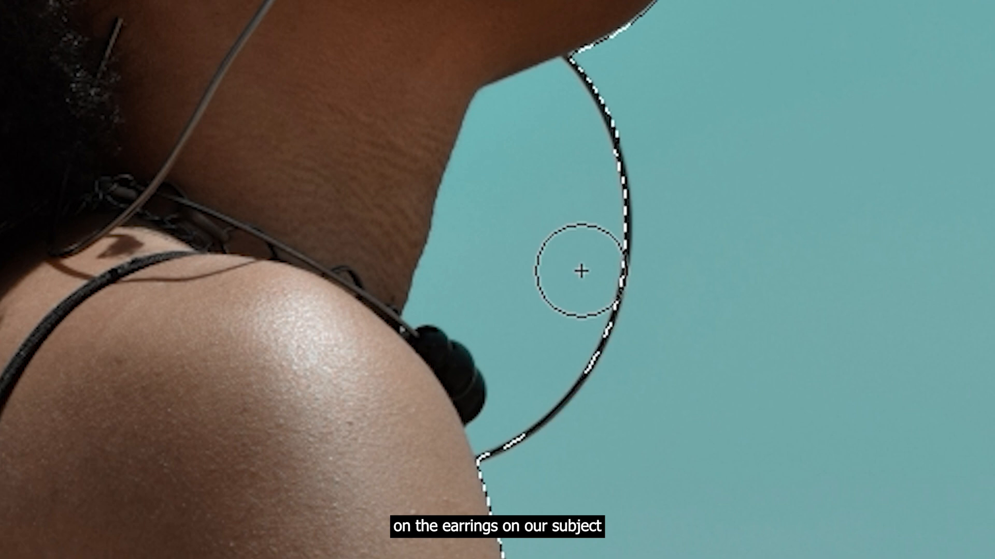
left_click(633, 253)
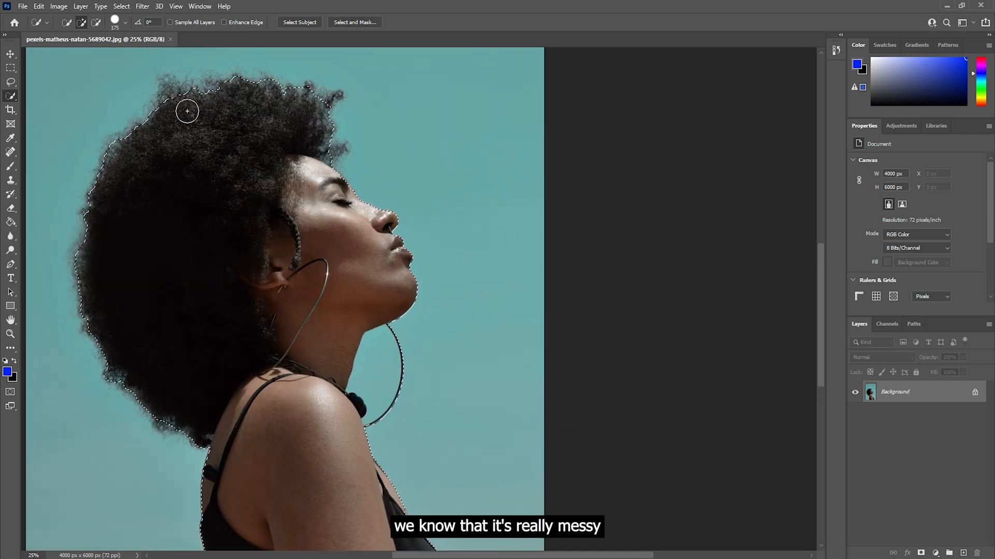
left_click_drag(186, 106, 187, 87)
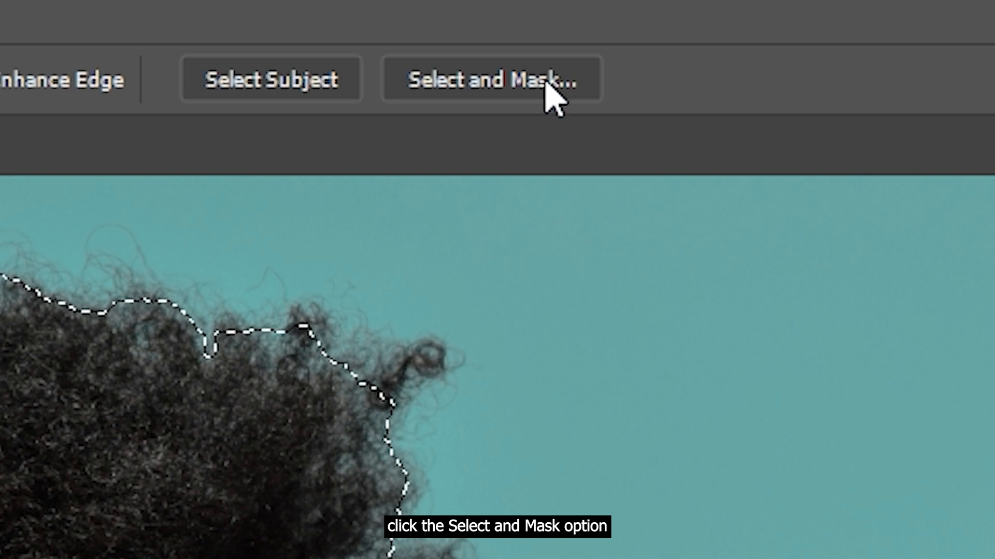
Enter the Select and Mask workspace and set the Refine Edge Brush to size 70.
left_click(518, 80)
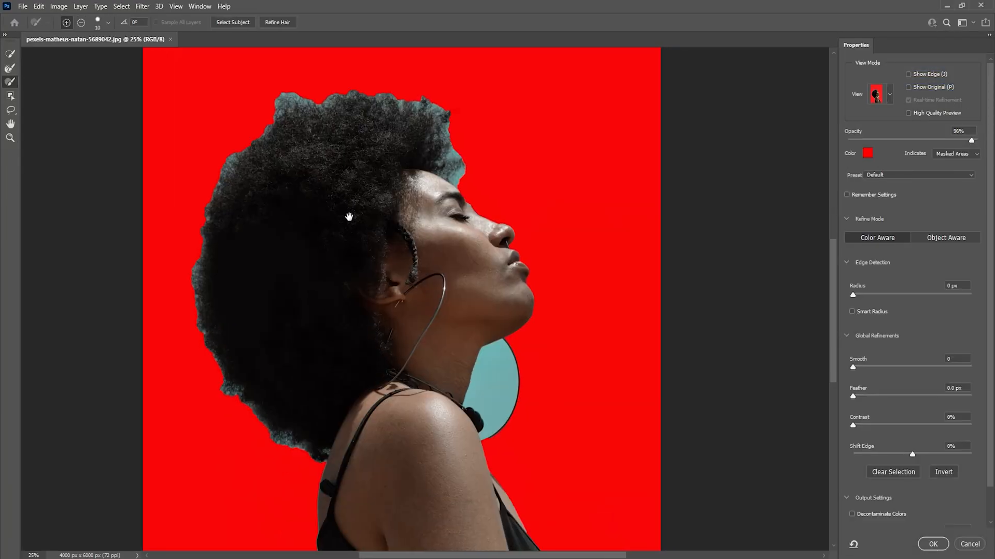
left_click_drag(331, 246, 282, 284)
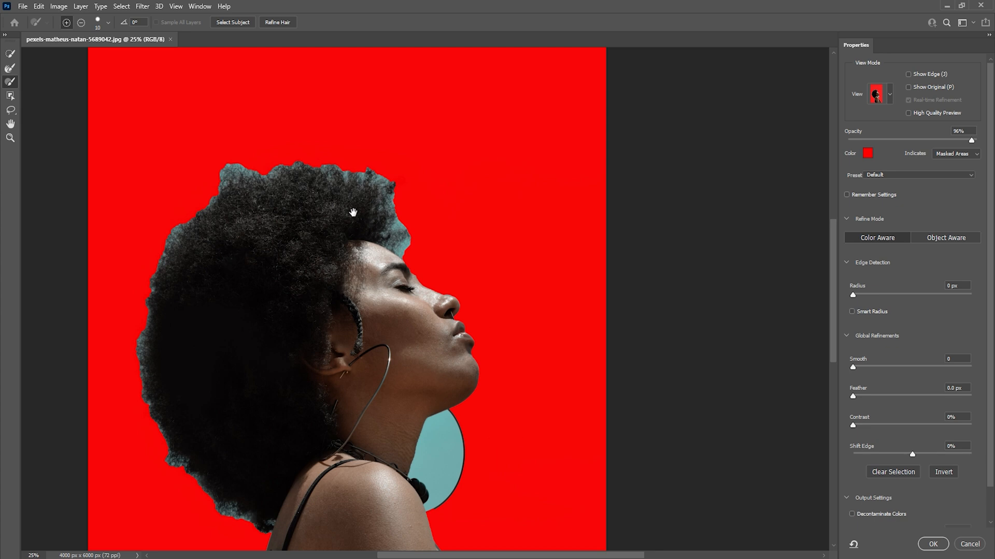
left_click_drag(211, 266, 230, 320)
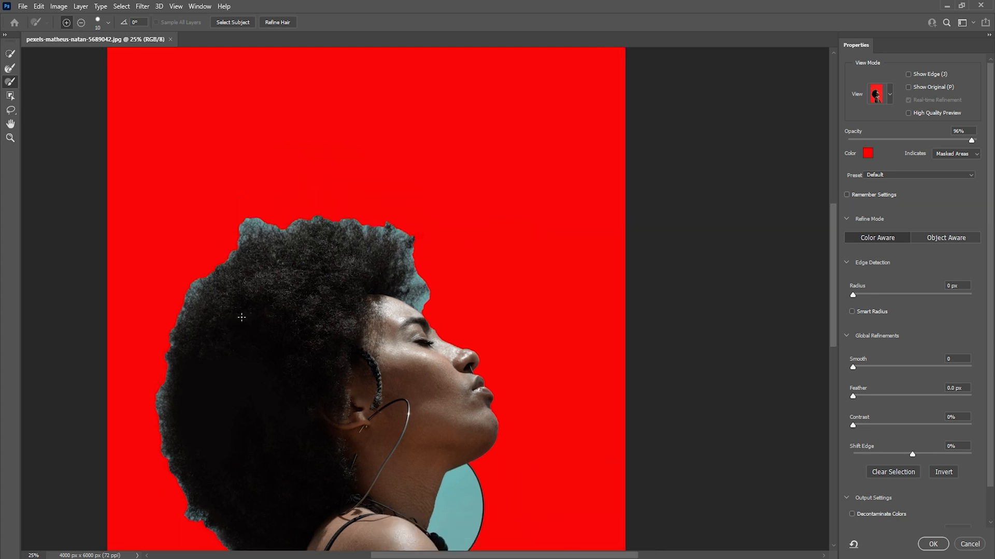
left_click(10, 69)
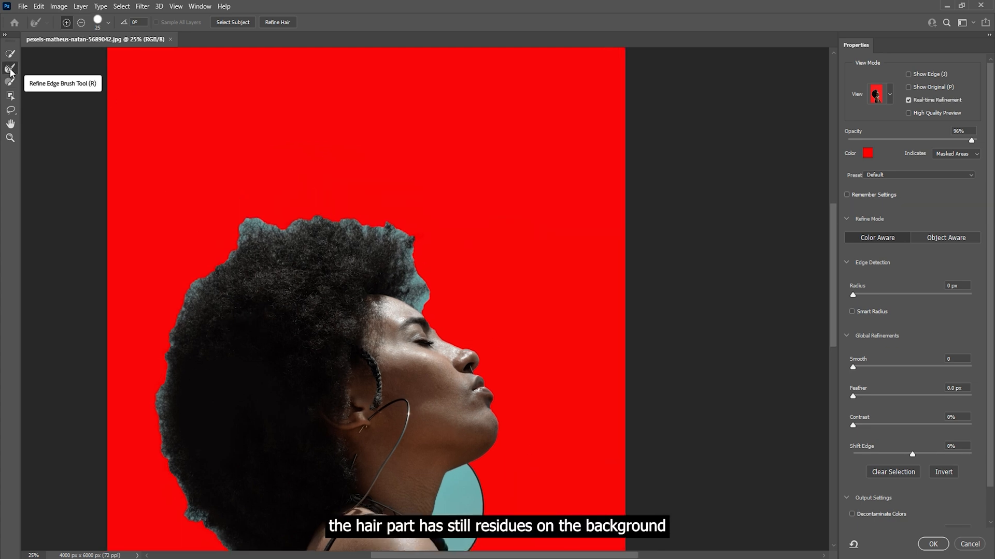
scroll(427, 269, "up", 3)
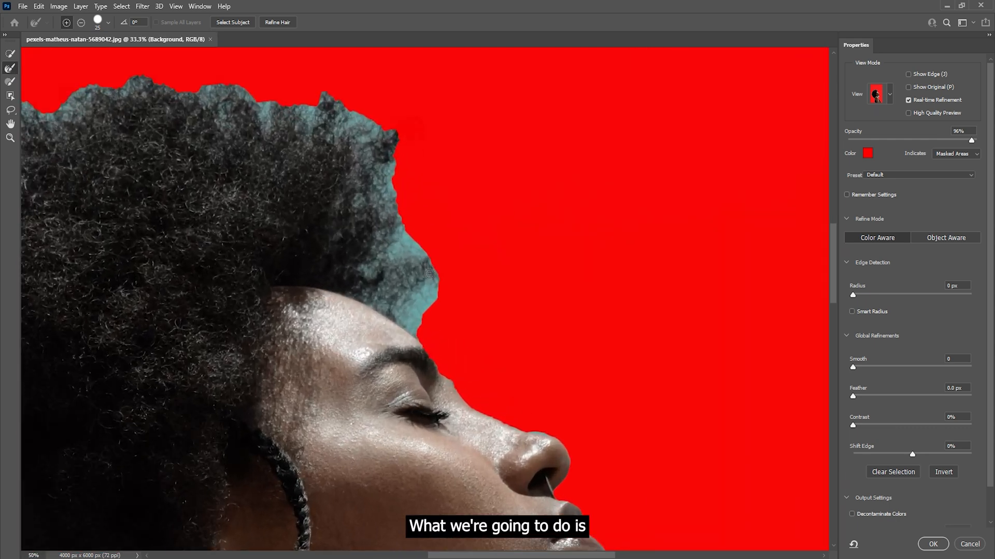
key("bracketright")
key("bracketright")
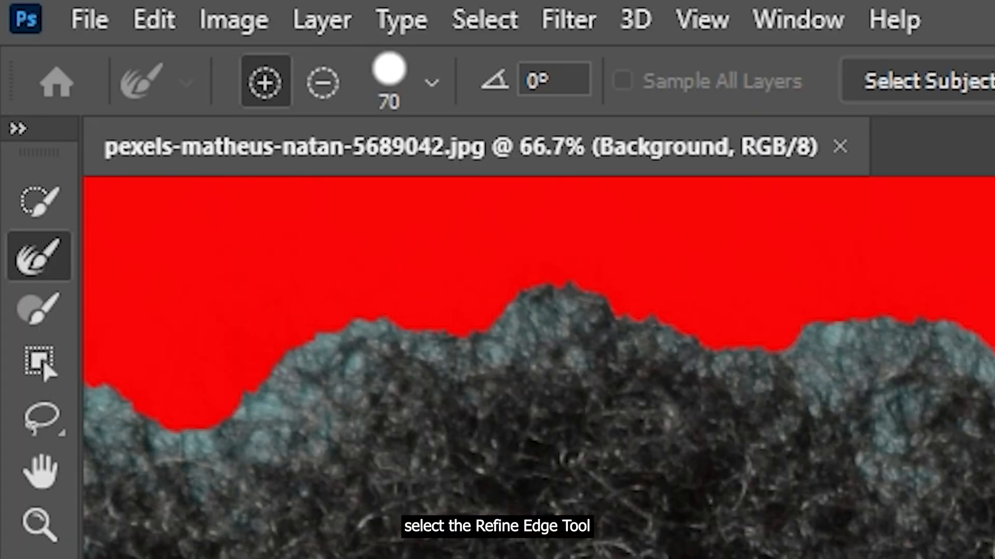
Brush the hair edge with Refine Edge from the forehead along the top of the head to remove the teal background residue.
left_click_drag(443, 287, 466, 373)
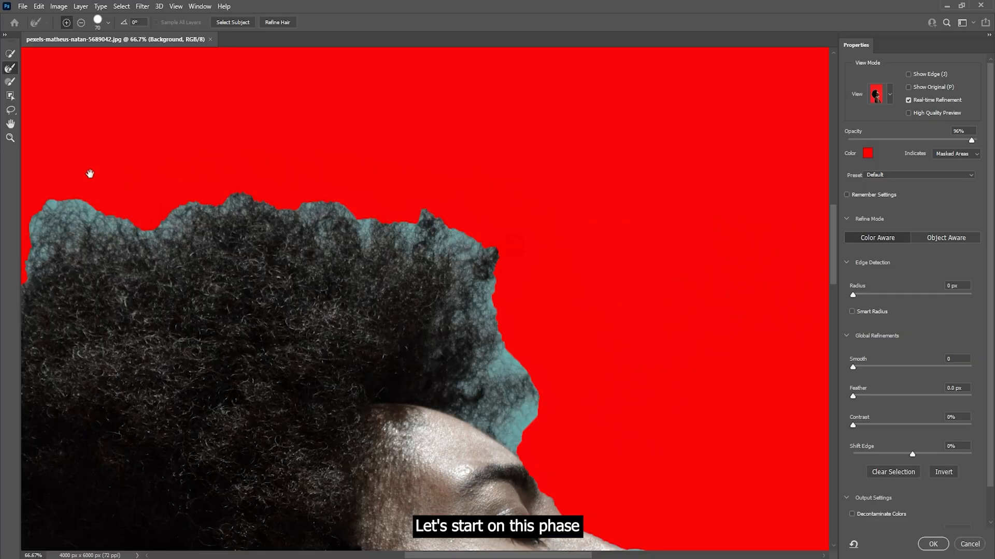
left_click_drag(90, 176, 138, 206)
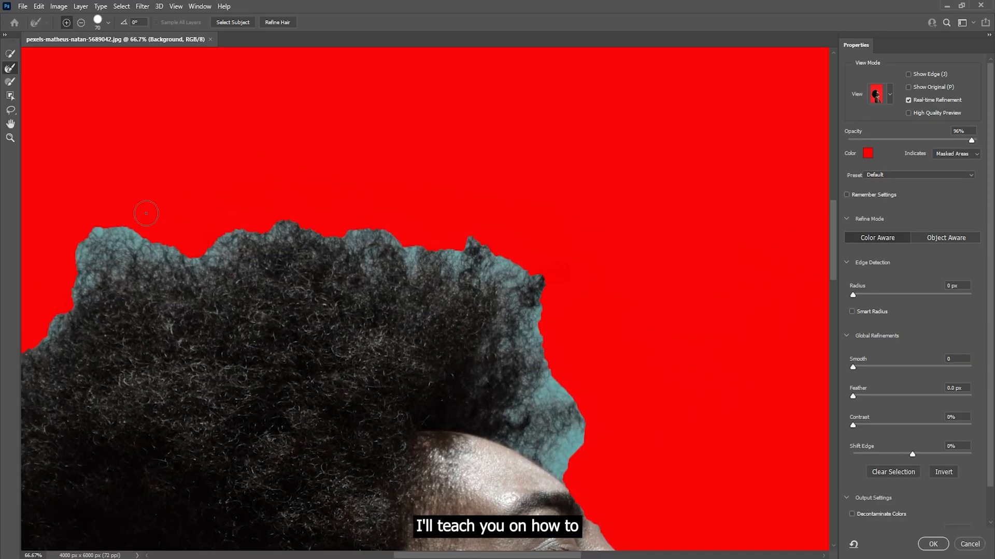
left_click_drag(192, 248, 334, 211)
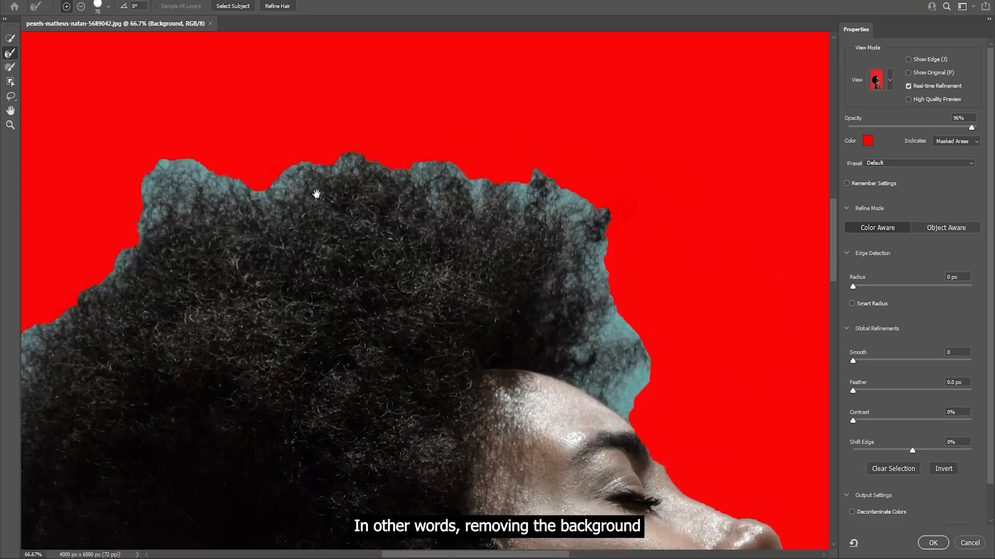
left_click_drag(316, 194, 269, 172)
mouse_move(601, 388)
left_mouse_down()
mouse_move(558, 212)
mouse_move(539, 183)
mouse_move(509, 175)
mouse_move(484, 185)
mouse_move(515, 189)
mouse_move(541, 208)
mouse_move(563, 294)
mouse_move(601, 363)
mouse_move(578, 385)
mouse_move(556, 376)
left_mouse_up()
mouse_move(555, 294)
left_mouse_down()
mouse_move(561, 363)
mouse_move(605, 348)
mouse_move(590, 346)
mouse_move(603, 323)
mouse_move(583, 363)
mouse_move(554, 369)
left_mouse_up()
left_click_drag(540, 194, 578, 208)
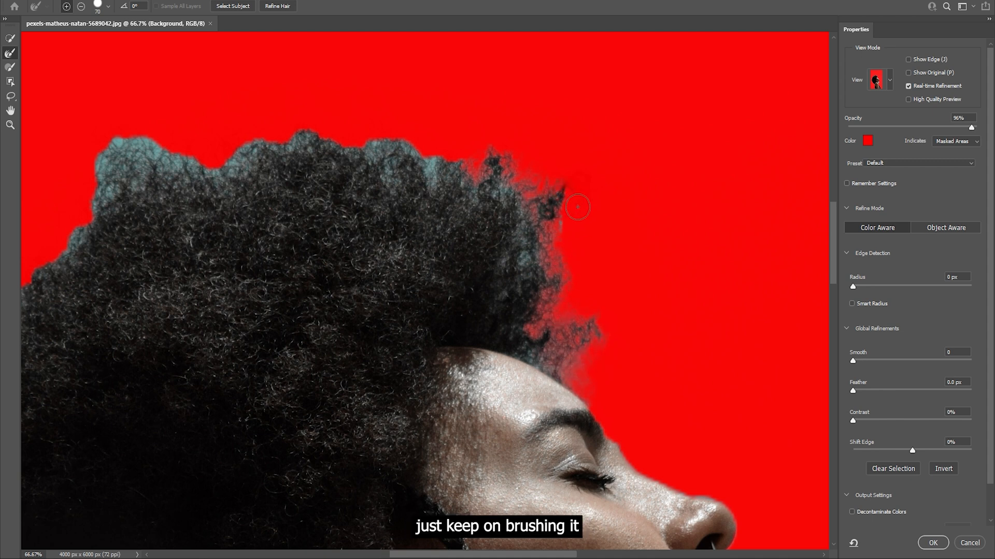
mouse_move(474, 170)
left_mouse_down()
mouse_move(442, 173)
mouse_move(413, 151)
left_mouse_up()
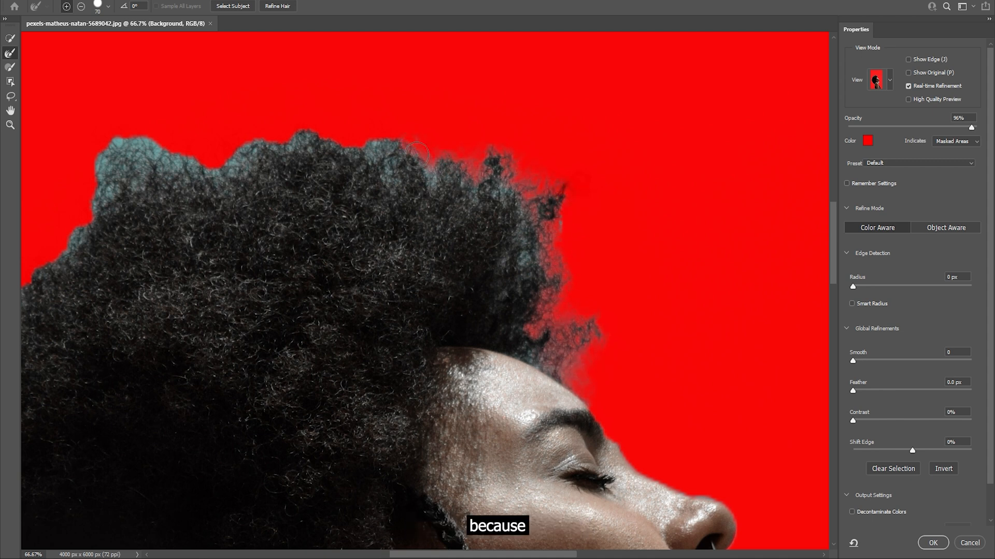
mouse_move(449, 190)
left_mouse_down()
mouse_move(391, 156)
mouse_move(367, 164)
mouse_move(401, 163)
mouse_move(284, 148)
mouse_move(237, 173)
mouse_move(188, 180)
mouse_move(209, 189)
mouse_move(381, 160)
mouse_move(433, 185)
mouse_move(509, 199)
mouse_move(544, 289)
mouse_move(527, 331)
left_mouse_up()
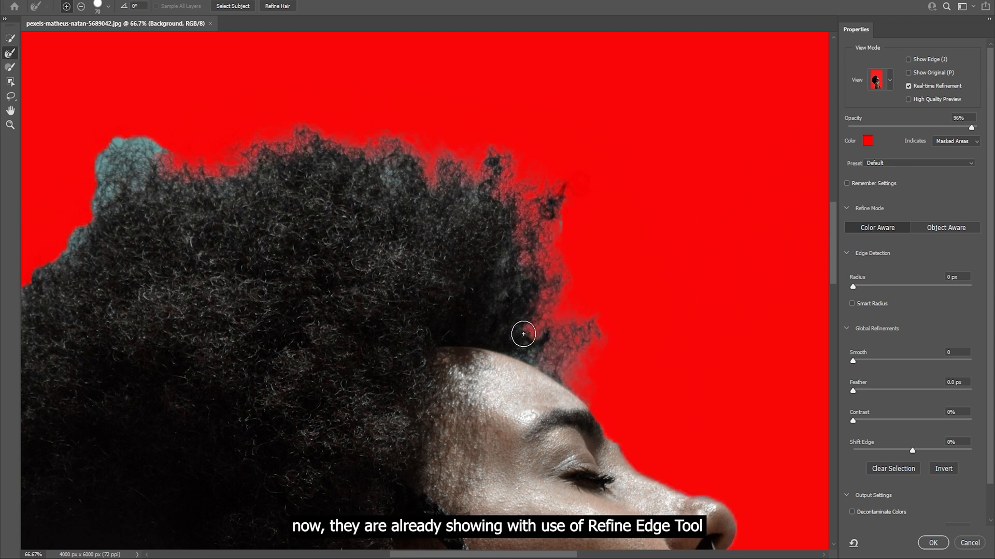
Refine the hair edge at the rear crown and down the upper back of the head.
left_click_drag(311, 205, 394, 219)
mouse_move(223, 169)
left_mouse_down()
mouse_move(197, 193)
mouse_move(213, 207)
mouse_move(216, 179)
mouse_move(238, 199)
mouse_move(208, 223)
left_mouse_up()
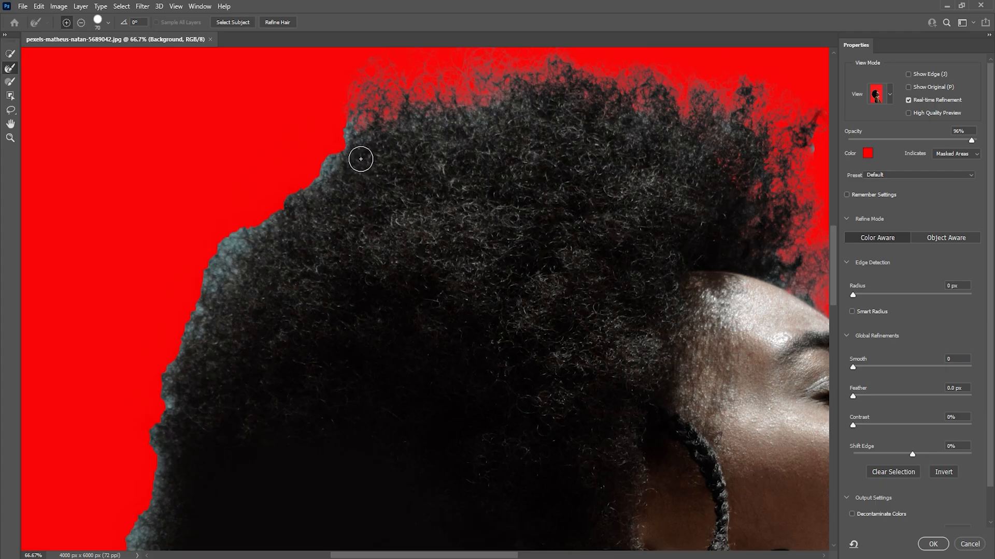
mouse_move(368, 153)
left_mouse_down()
mouse_move(308, 204)
mouse_move(231, 241)
mouse_move(170, 341)
mouse_move(189, 380)
left_mouse_up()
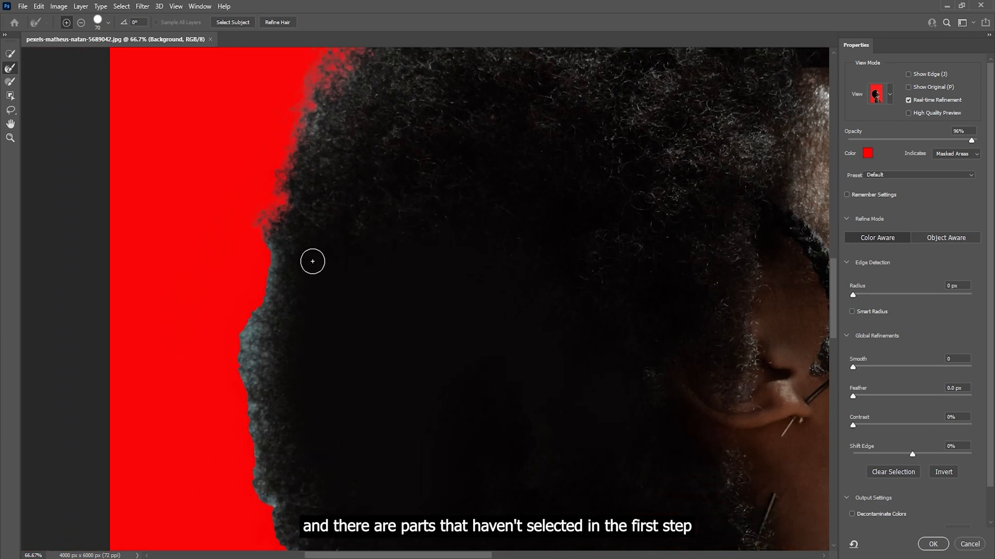
Brush away the remaining teal residue along the lower back of the hair and at the nape above the shoulder.
left_click_drag(301, 193, 258, 396)
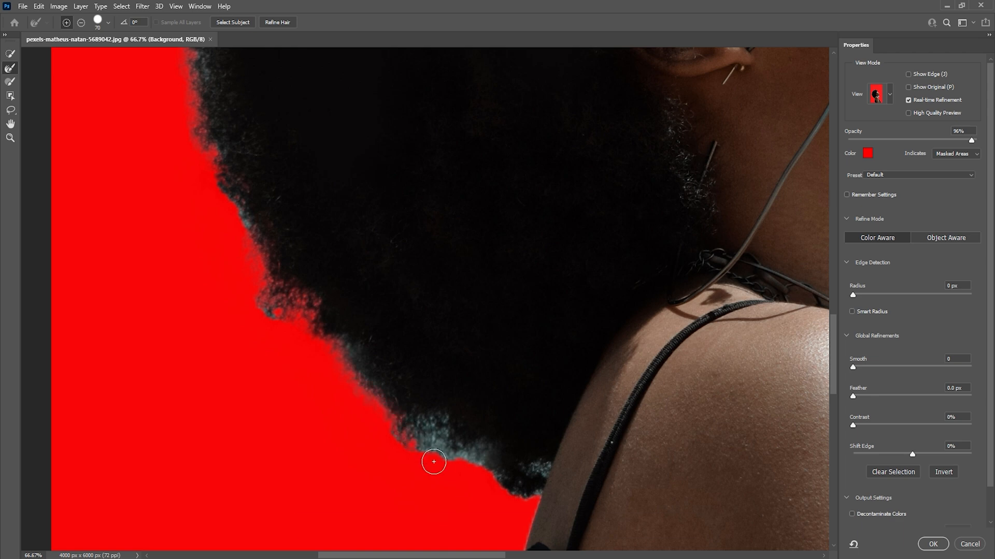
left_click_drag(434, 462, 472, 450)
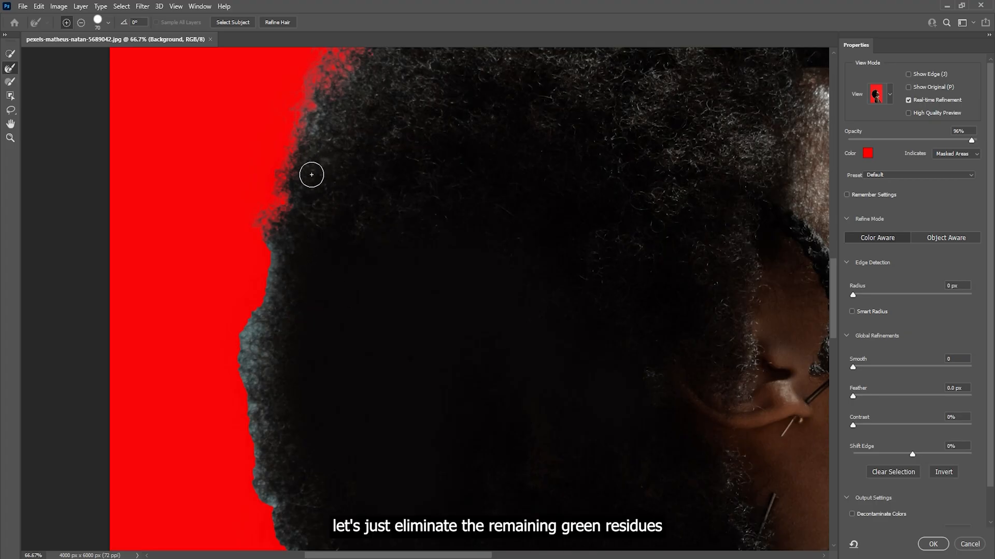
left_click_drag(261, 374, 269, 482)
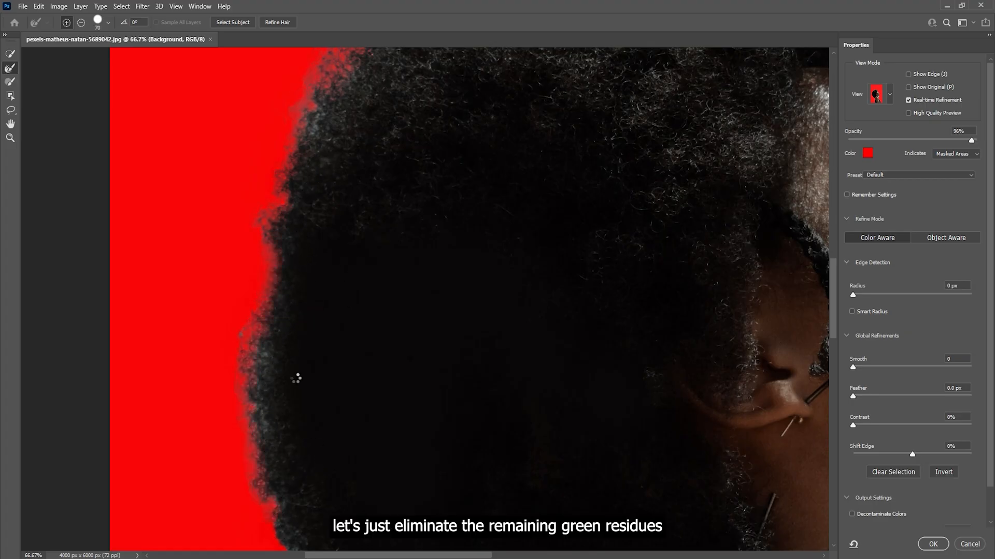
scroll(312, 454, "down", 10)
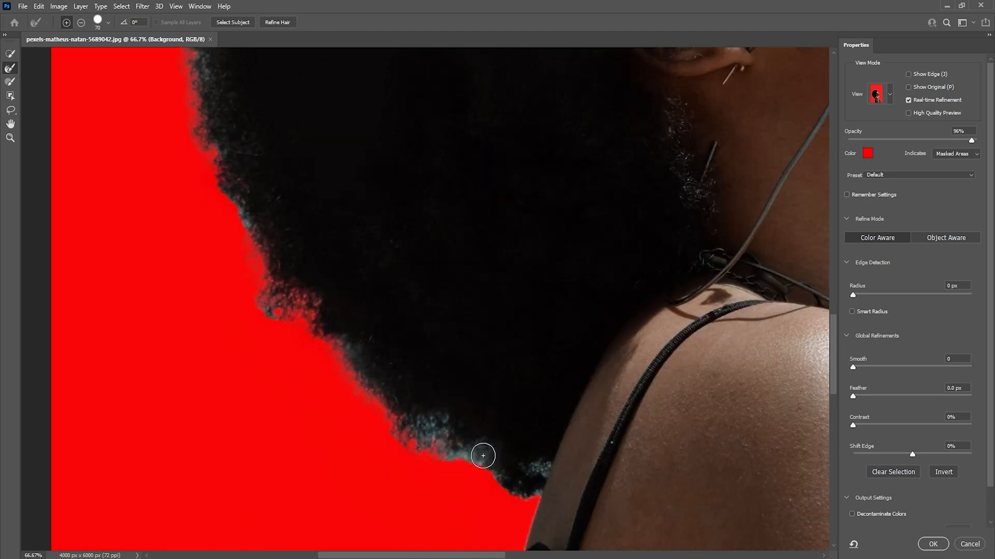
left_click_drag(534, 505, 475, 472)
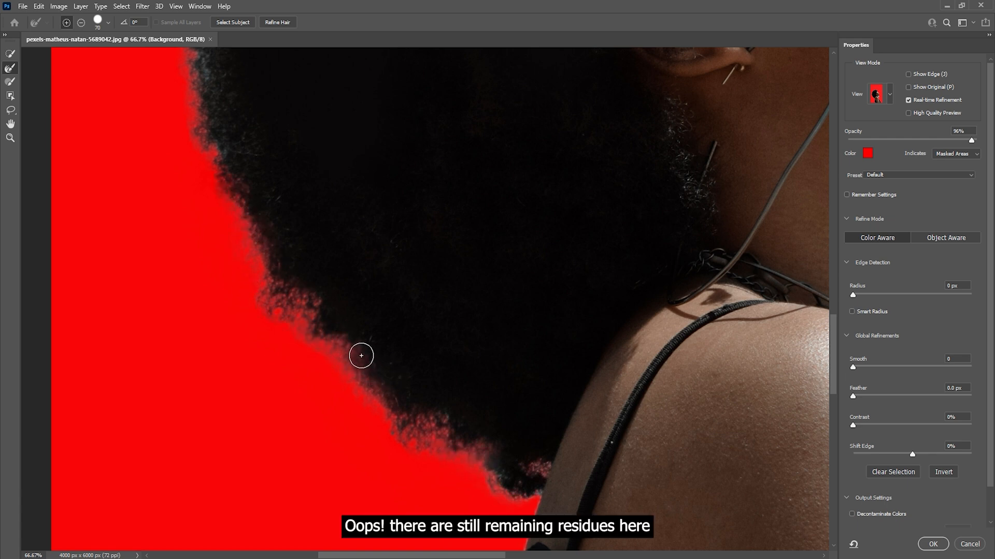
Examine the refined hair edge all around the head and the teal area between the neck and the hoop earring.
left_click_drag(247, 331, 165, 541)
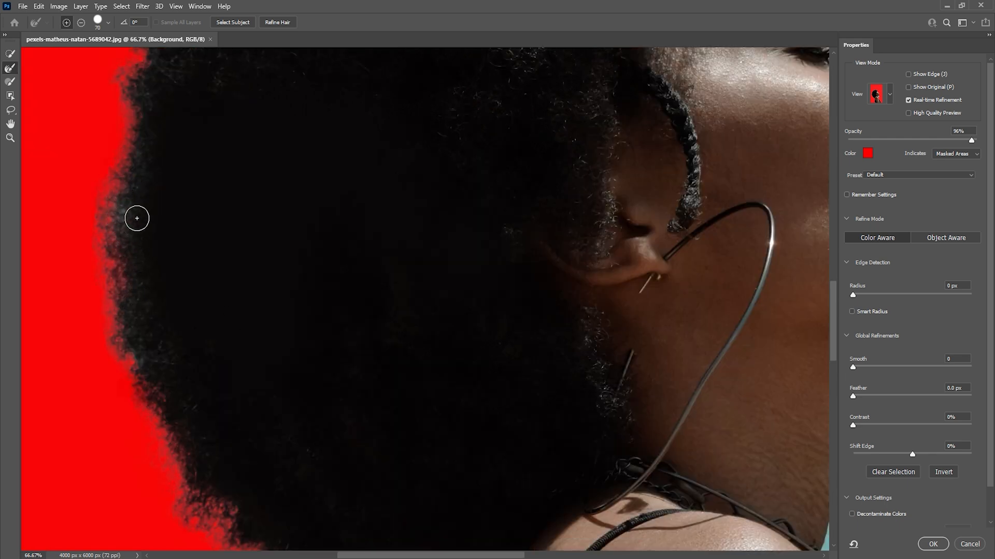
left_click_drag(153, 156, 202, 289)
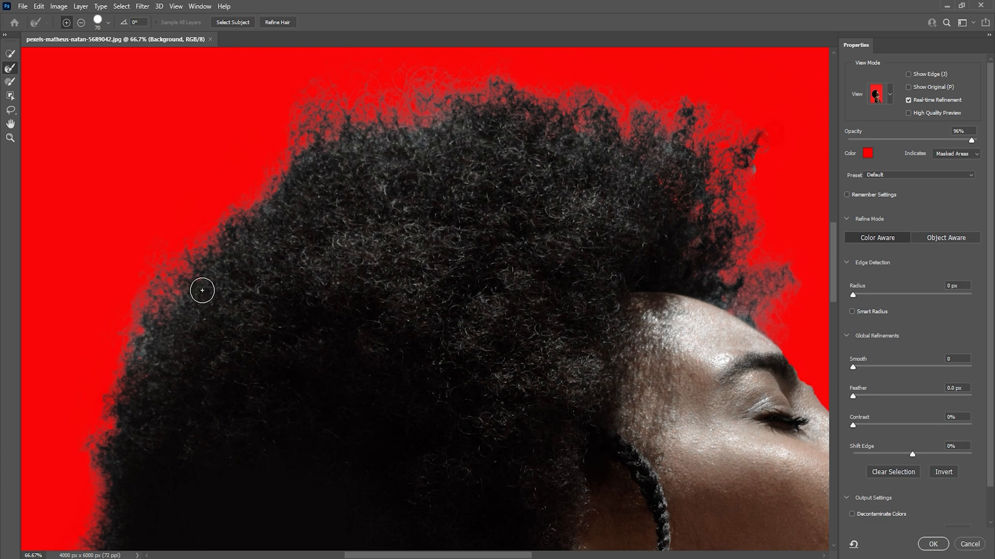
left_click_drag(604, 190, 464, 173)
left_click_drag(480, 324, 472, 168)
left_click_drag(447, 395, 463, 214)
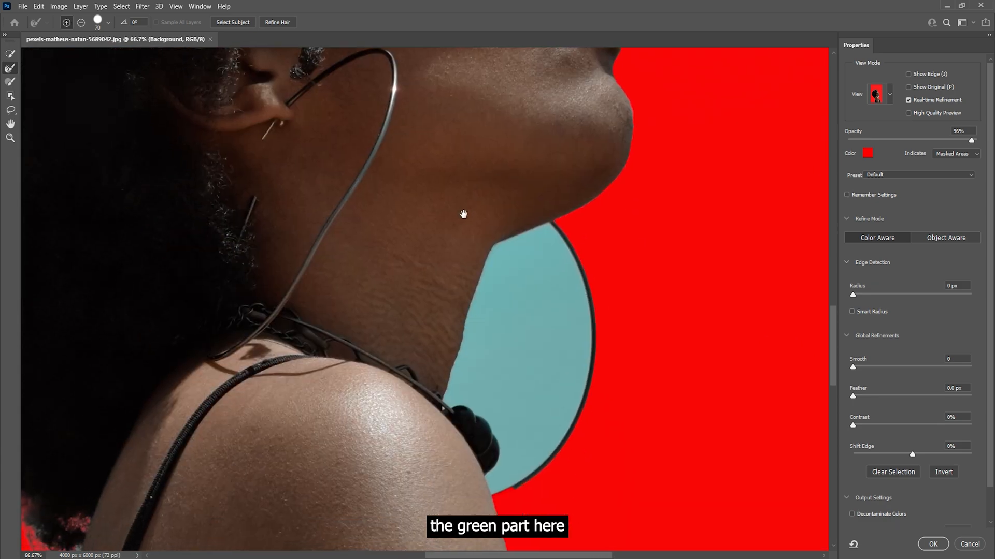
key("ctrl+minus")
key("ctrl+minus")
key("ctrl+minus")
key("ctrl+minus")
key("ctrl+plus")
key("ctrl+plus")
key("ctrl+plus")
key("ctrl+plus")
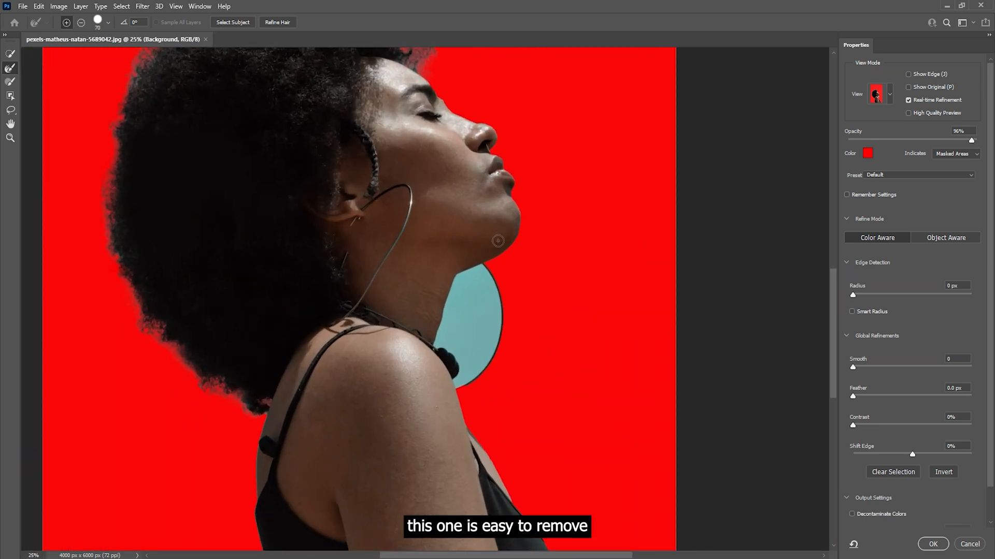
left_click_drag(502, 268, 319, 195)
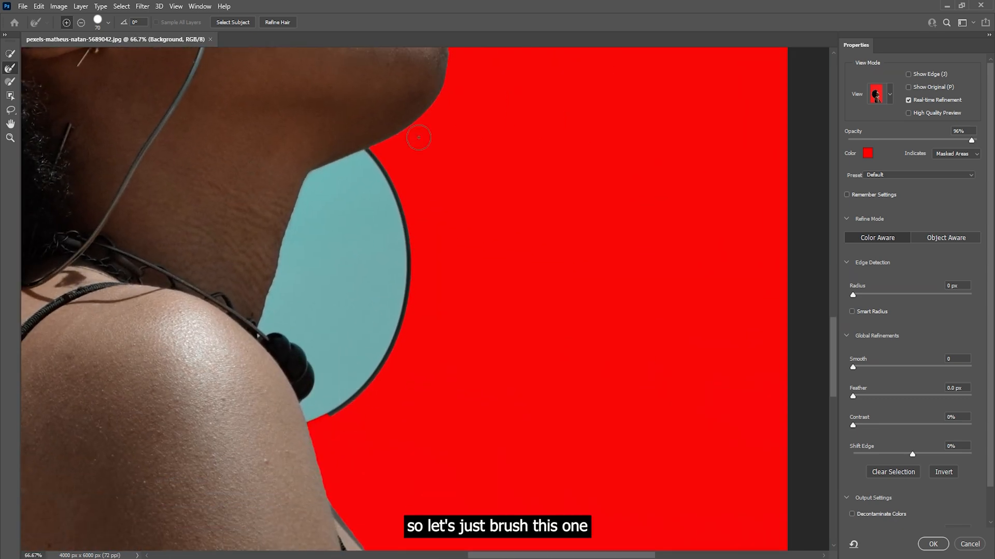
Brush away the teal area between the neck and the hoop earring with Refine Edge, enlarging the brush to 175.
mouse_move(390, 188)
left_mouse_down()
mouse_move(408, 264)
mouse_move(392, 360)
mouse_move(373, 395)
mouse_move(322, 422)
mouse_move(306, 365)
left_mouse_up()
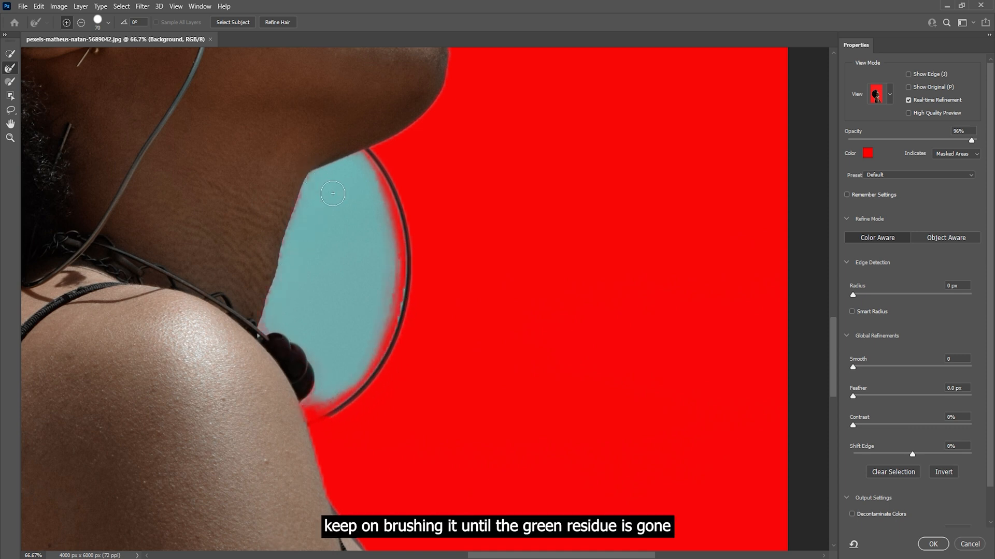
mouse_move(367, 198)
left_mouse_down()
mouse_move(371, 350)
mouse_move(277, 336)
mouse_move(362, 396)
mouse_move(339, 388)
mouse_move(412, 288)
left_mouse_up()
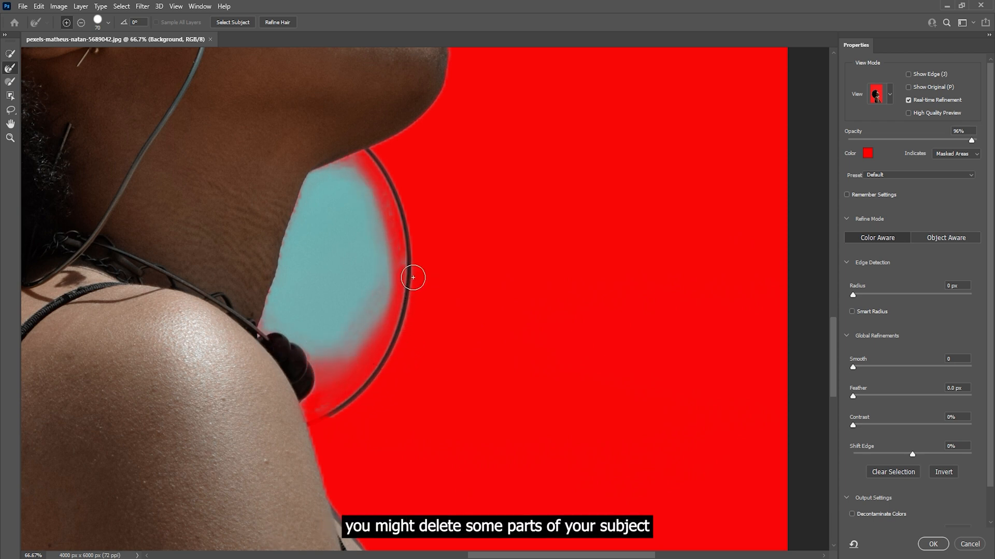
key("bracketright")
key("bracketright")
key("bracketright")
key("bracketright")
key("bracketright")
key("bracketright")
mouse_move(369, 207)
left_mouse_down()
mouse_move(394, 265)
mouse_move(334, 353)
mouse_move(332, 377)
mouse_move(362, 224)
left_mouse_up()
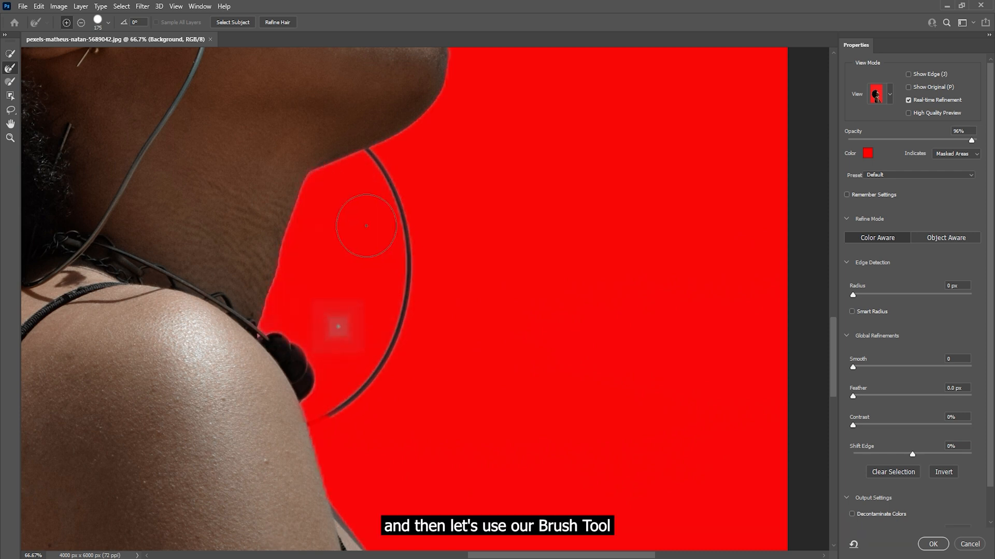
Restore the missing lower end of the hoop earring with the Brush tool at size 40, and return to the Refine Edge Brush.
scroll(340, 326, "down", 3)
key("b")
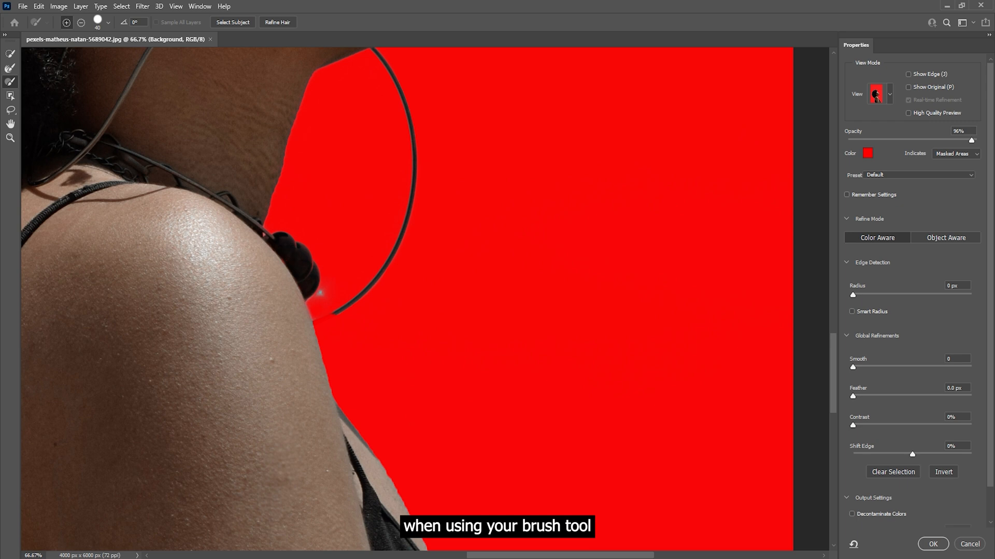
key("r")
key("b")
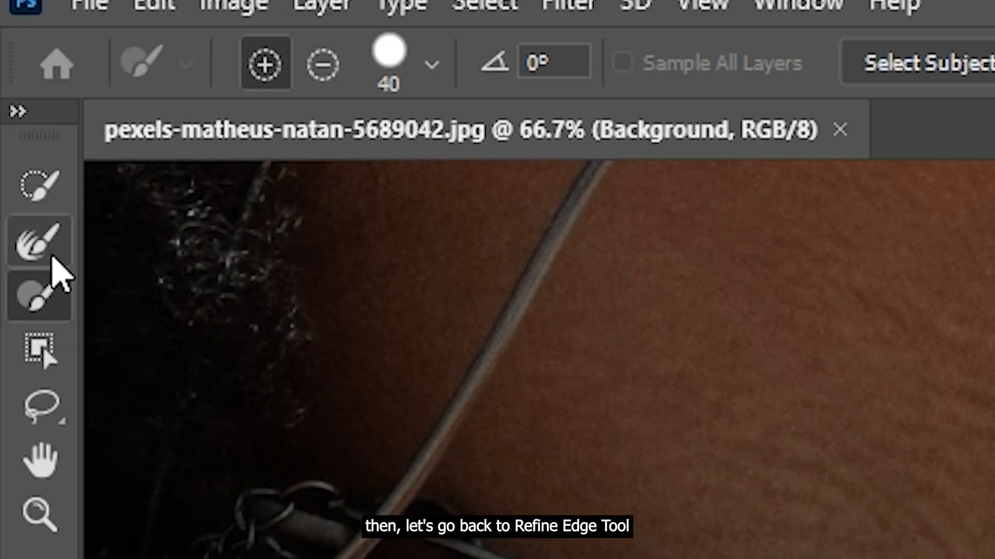
left_click(11, 68)
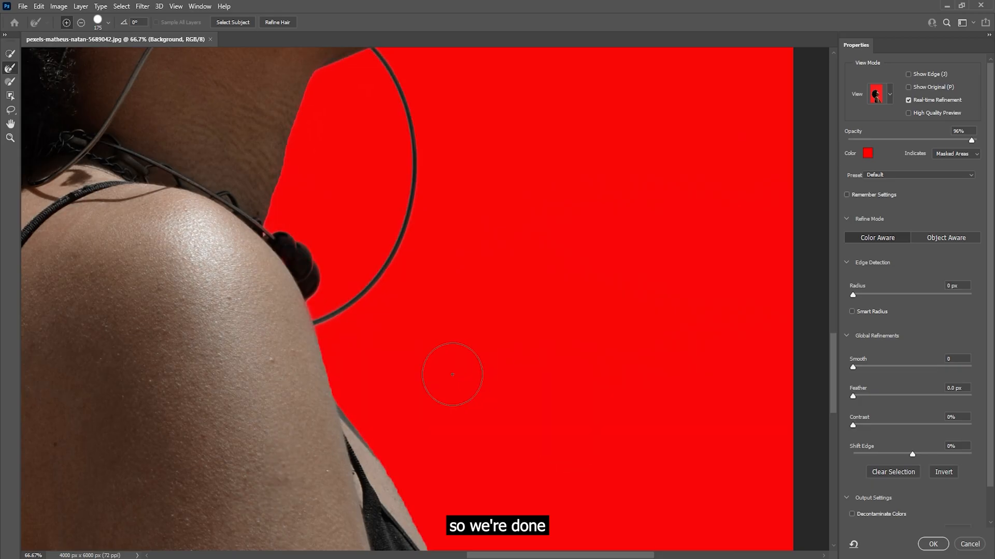
Set the Brush tool to subtract mode at size 10 for touching up the face edge around the eyebrow.
left_click_drag(382, 363, 435, 455)
left_click(176, 6)
left_click(357, 223)
left_click_drag(327, 247, 404, 466)
mouse_move(280, 207)
left_mouse_down()
mouse_move(351, 297)
mouse_move(220, 178)
left_mouse_up()
key("ctrl+plus")
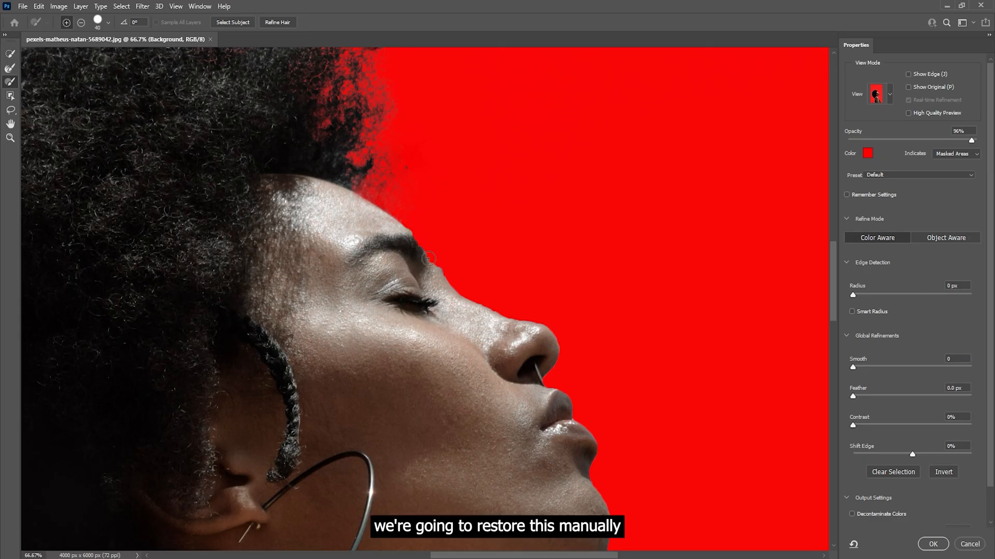
left_click(80, 22)
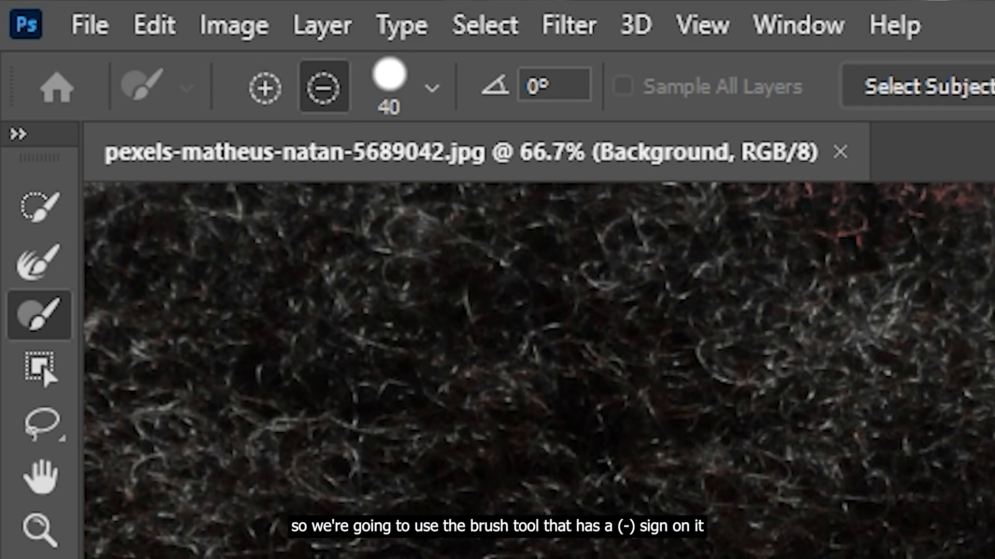
key("bracketleft")
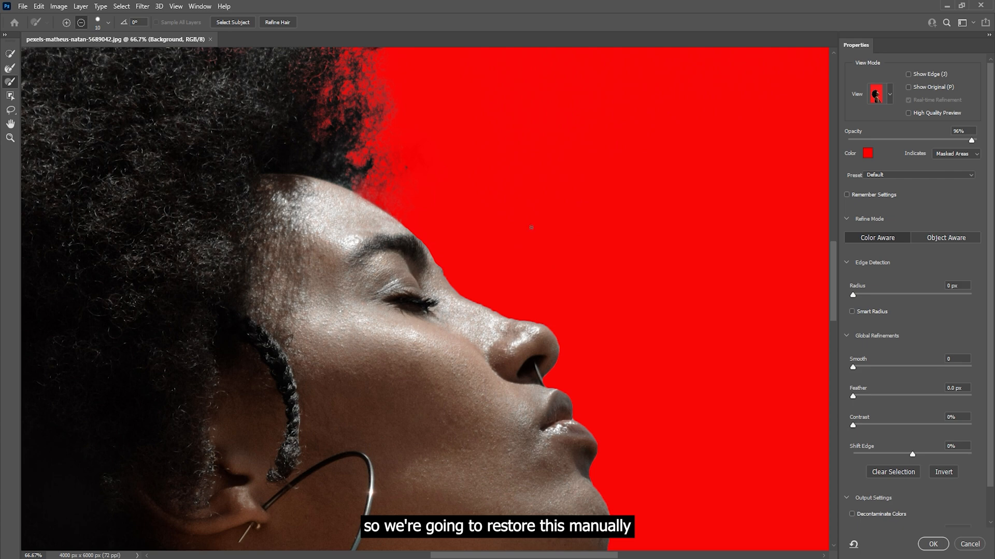
Output the refined selection as a New Layer with Layer Mask and apply it.
scroll(531, 227, "down", 6)
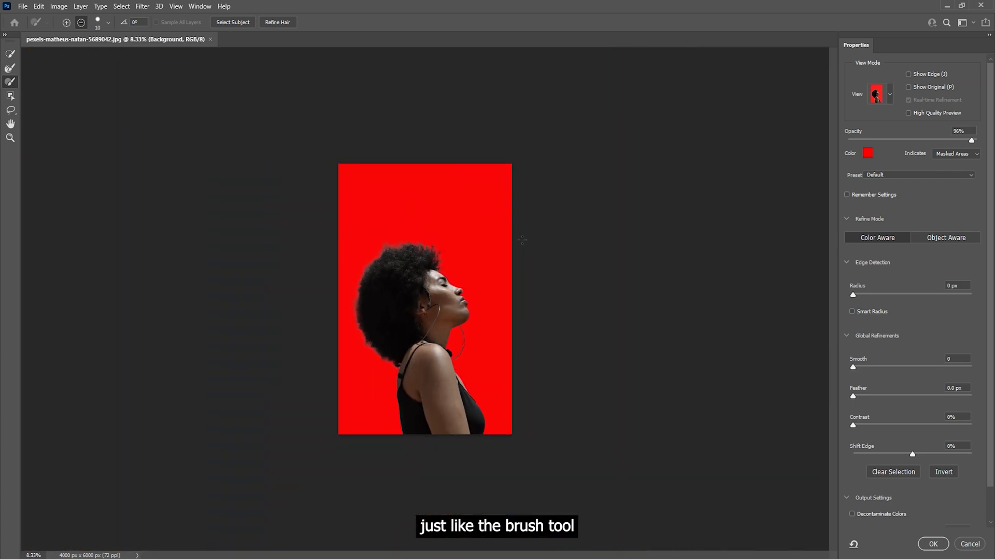
scroll(521, 240, "up", 3)
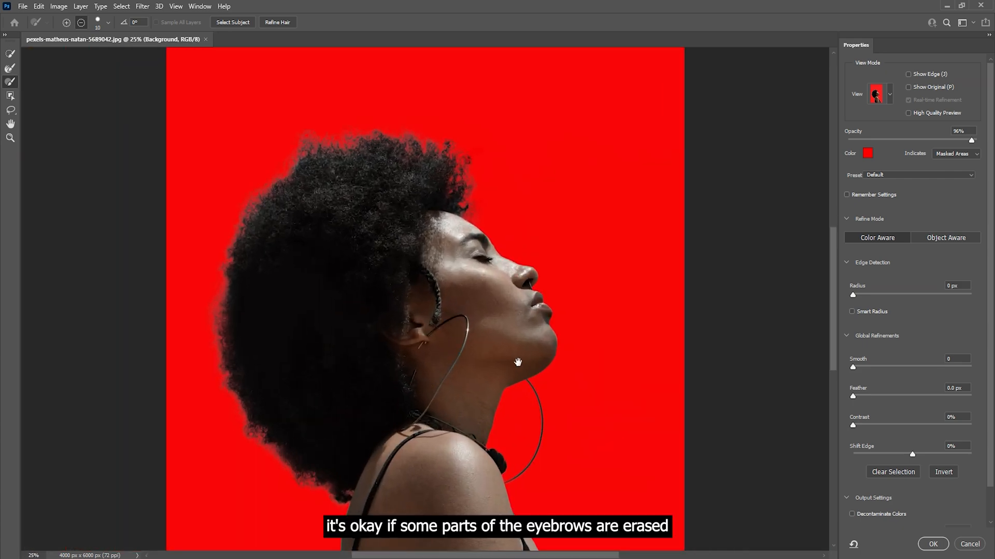
left_click_drag(614, 415, 551, 311)
scroll(924, 447, "down", 2)
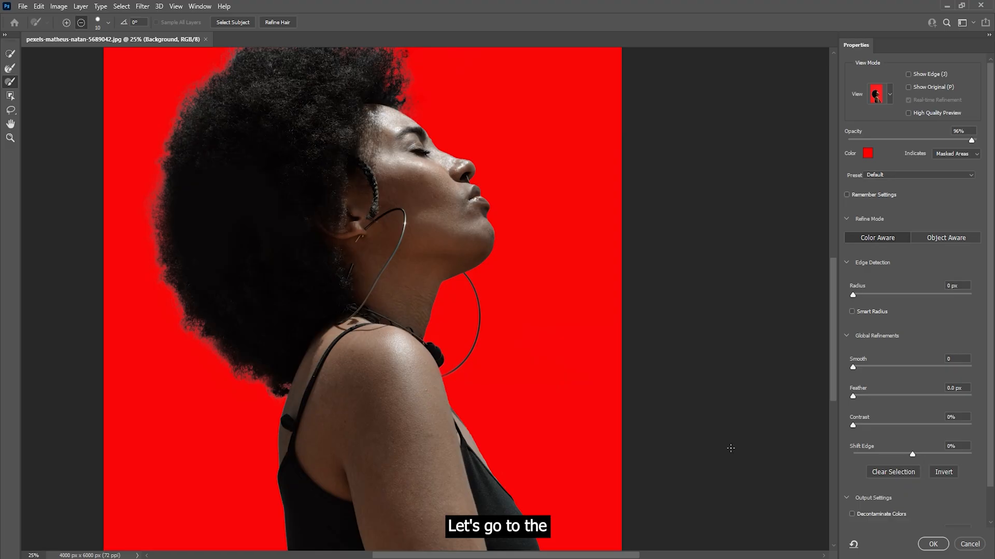
scroll(923, 449, "down", 2)
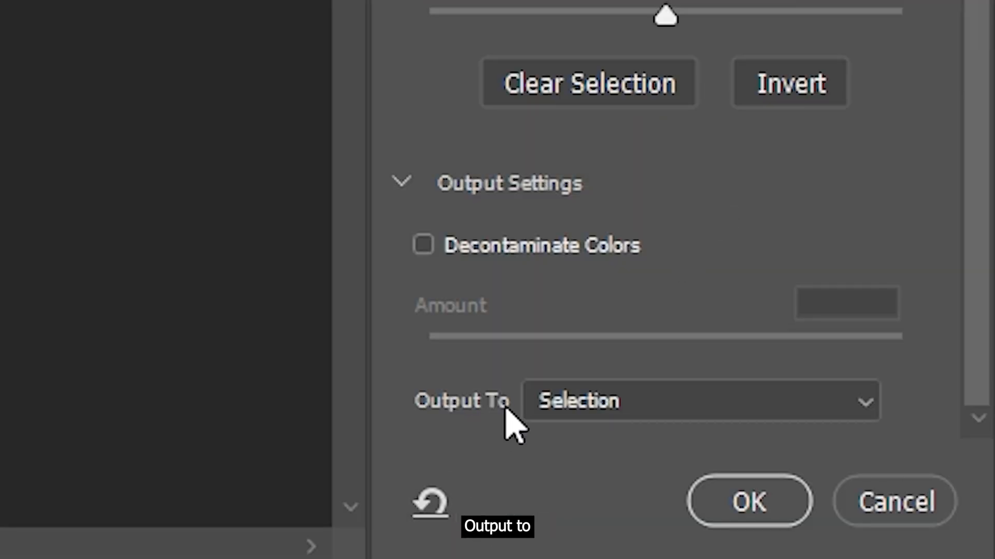
left_click(602, 406)
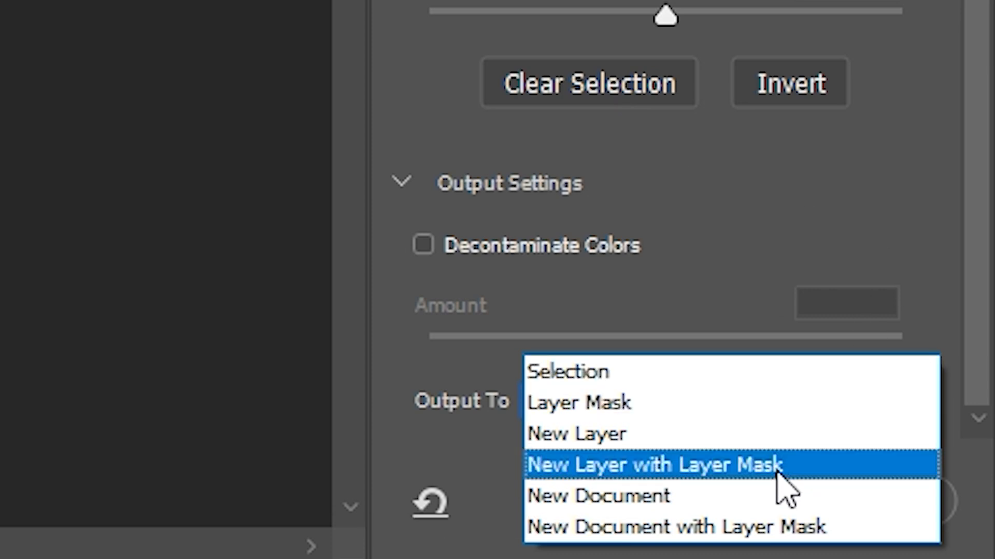
left_click(777, 467)
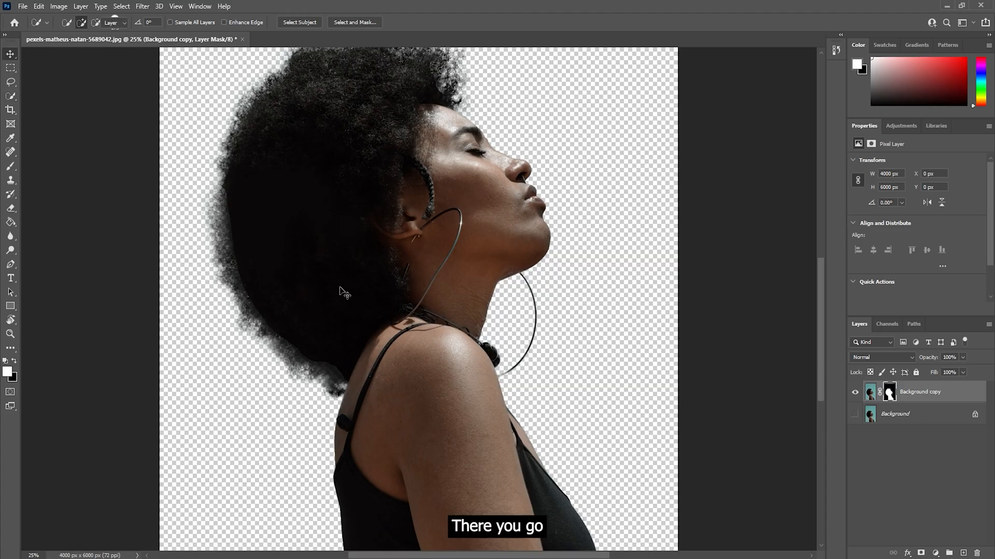
Add the yellow text "FAB" in Young Patriot Regular at 36 pt above the woman's hair.
key("v")
left_click_drag(327, 224, 296, 390)
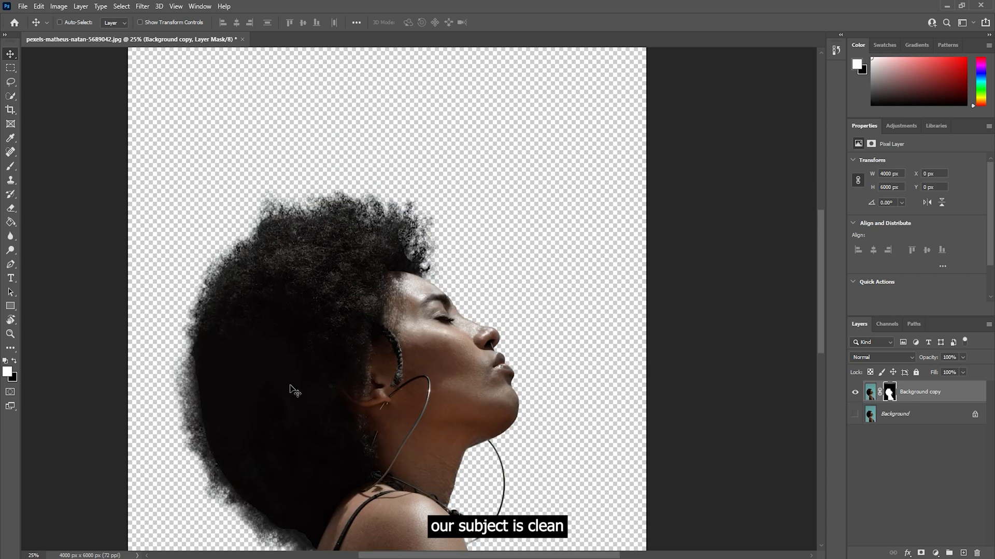
key("ctrl+minus")
key("ctrl+minus")
key("ctrl+plus")
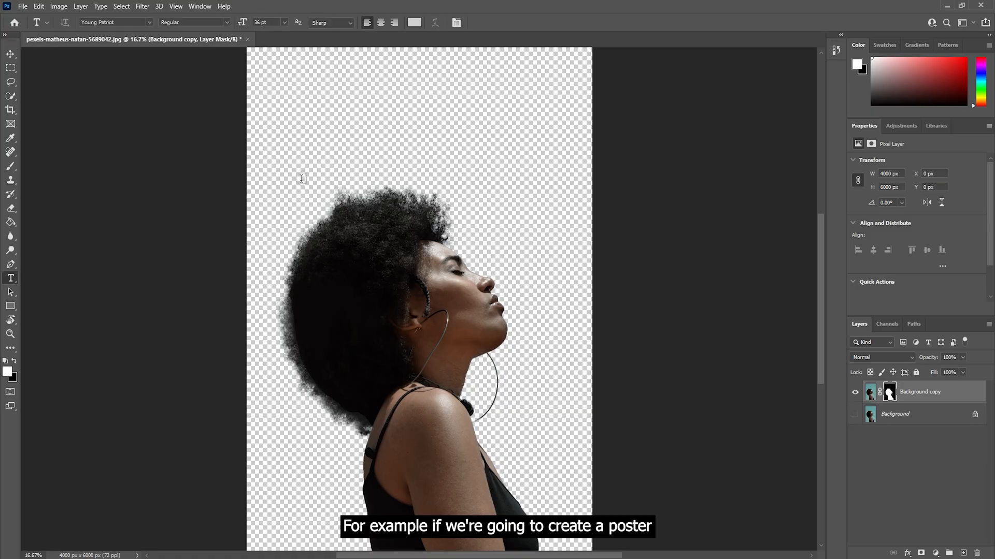
left_click(302, 176)
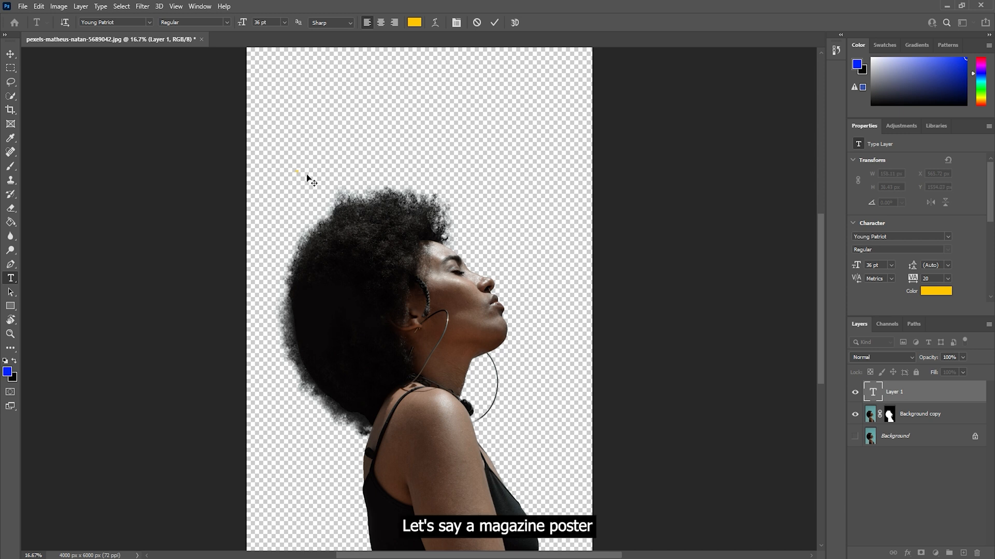
key("ctrl+t")
type("FAB")
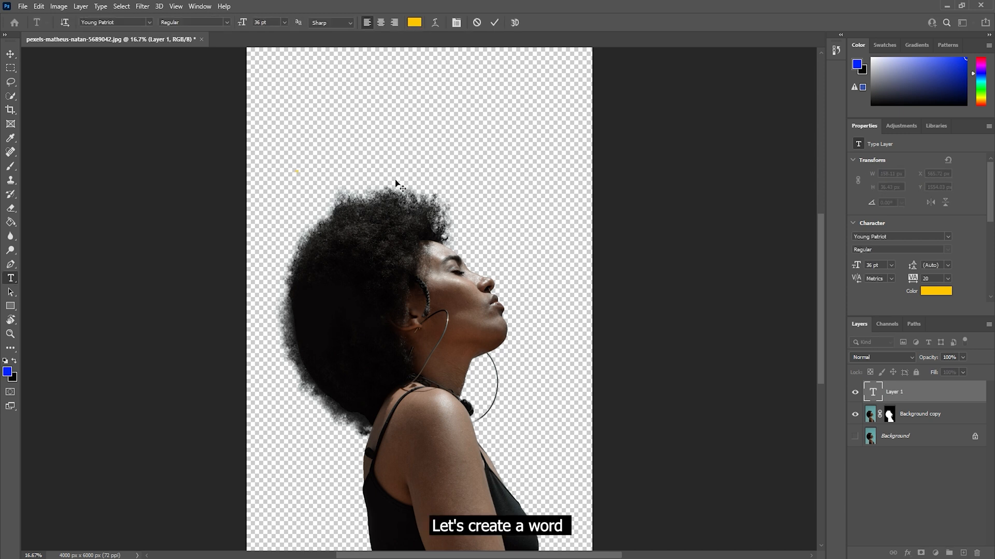
Scale the FAB text to about 8960% and position it over the woman's head and face.
key("ctrl+t")
left_click_drag(298, 172, 684, 395)
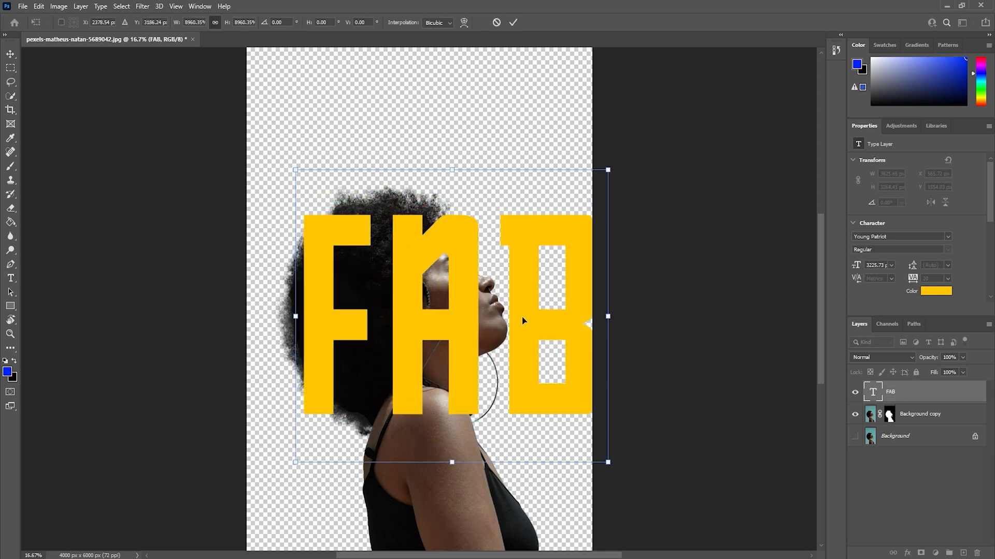
left_click_drag(524, 321, 499, 286)
key("Return")
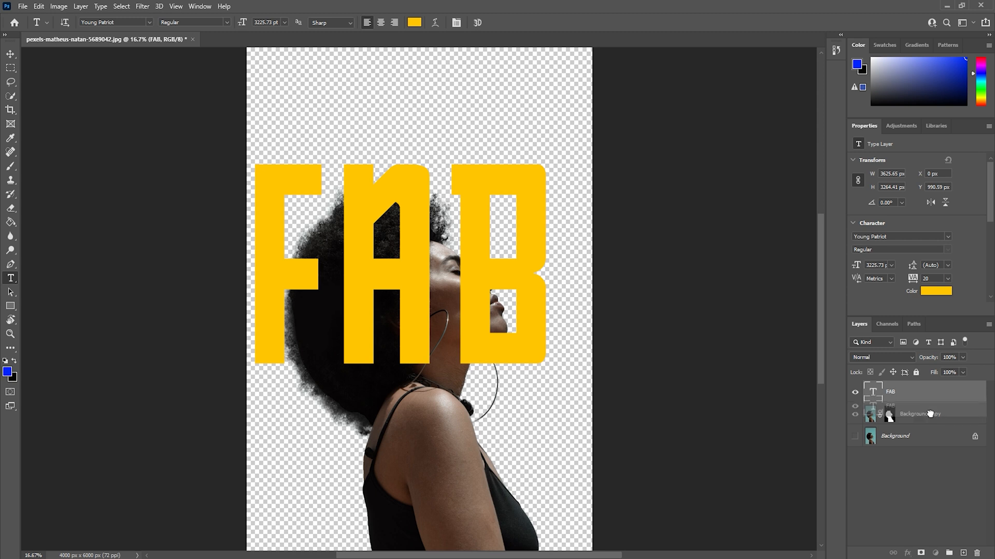
Move the FAB text layer below the Background copy layer so that it sits behind the woman.
left_click_drag(930, 414, 930, 421)
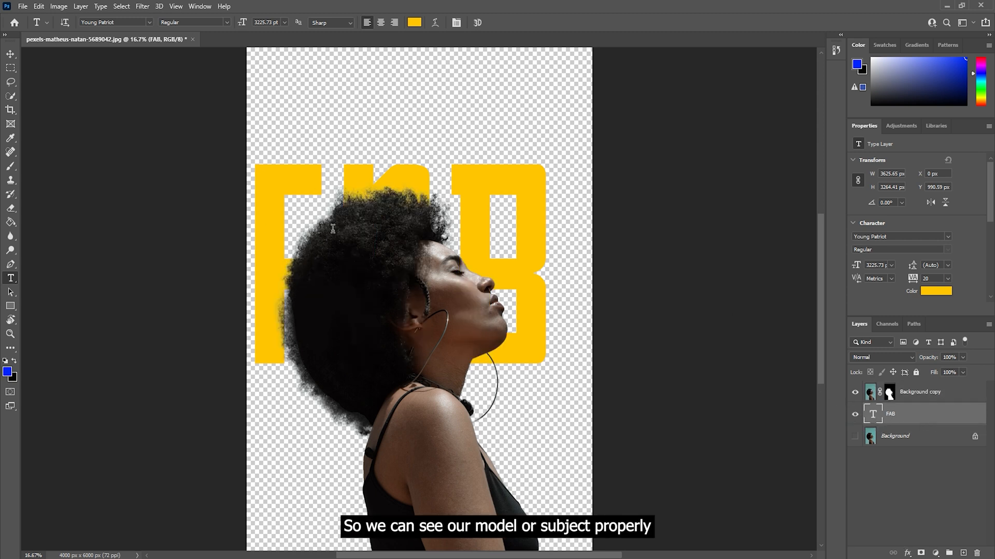
key("ctrl+plus")
key("ctrl+plus")
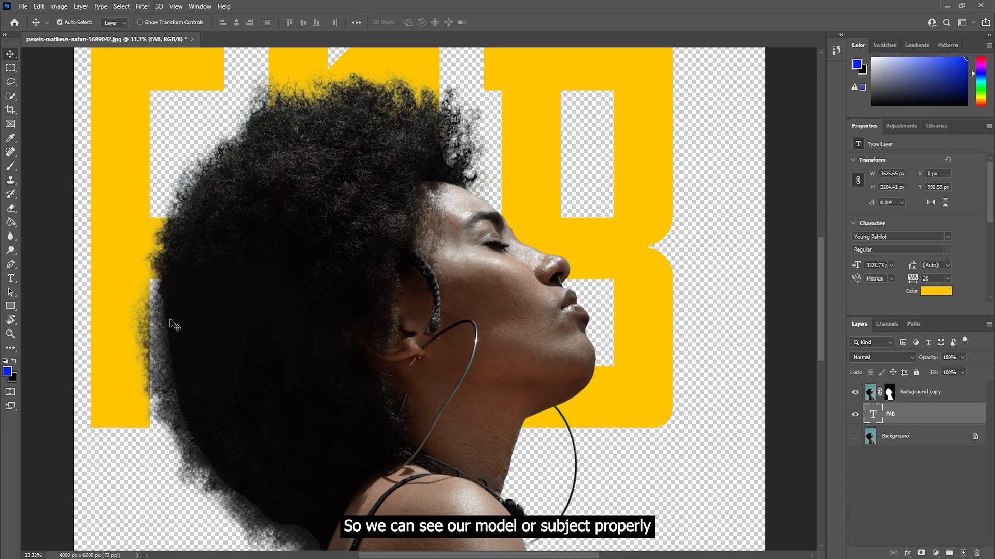